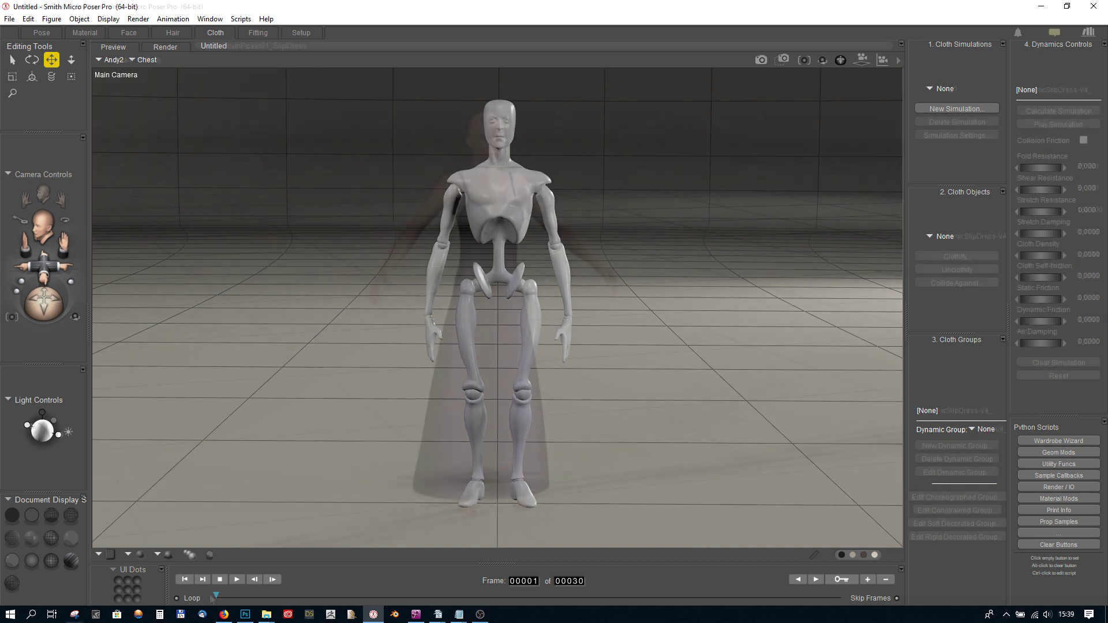
Play the slip dress demo, orbit the view, and start a new library set for NinjaSuit.
left_click(237, 580)
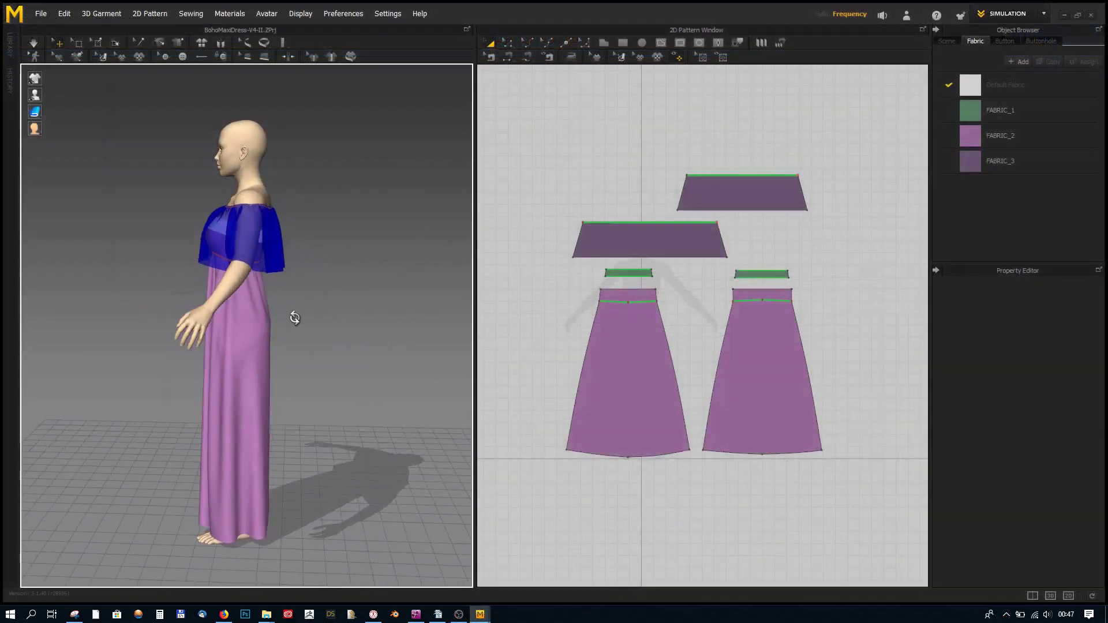
right_click_drag(295, 318, 271, 306)
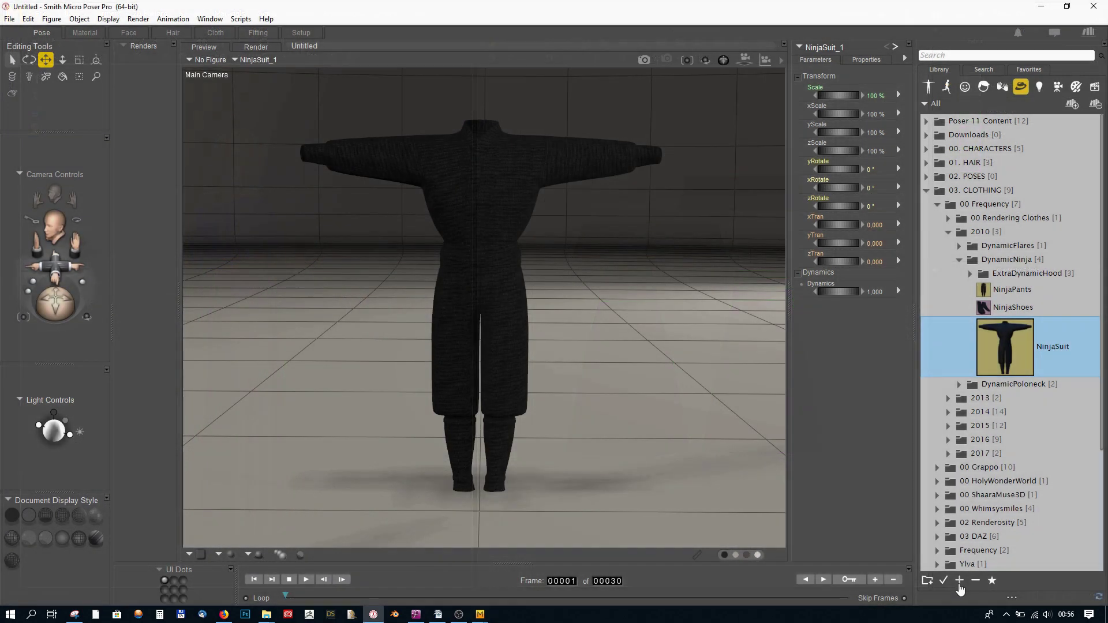
left_click(960, 581)
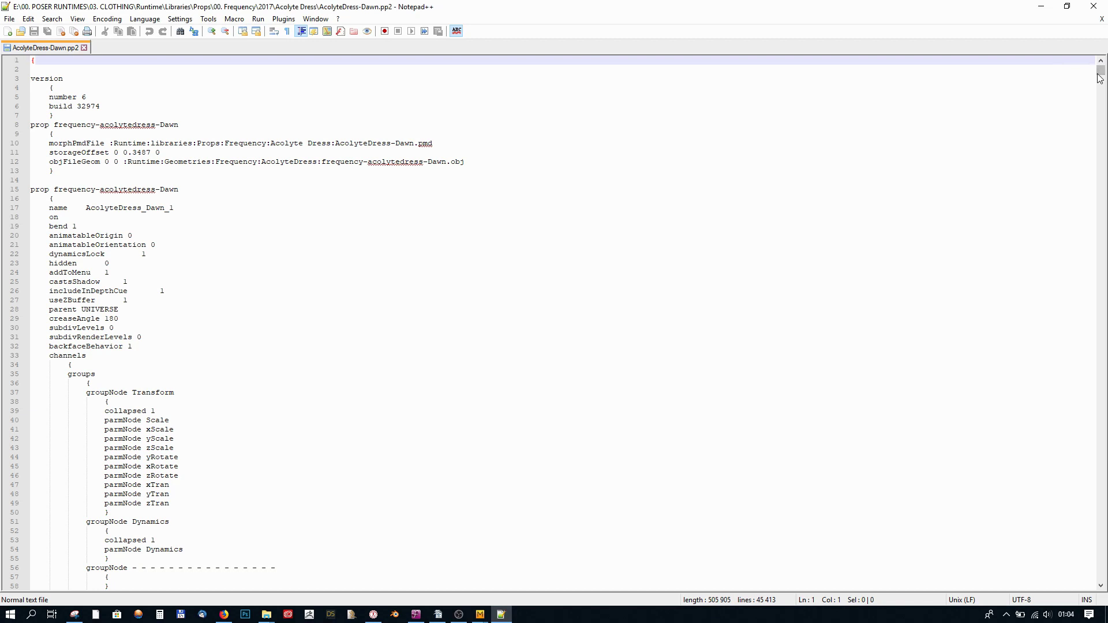
Scroll through the raw text of AcolyteDress-Dawn.pp2 in Notepad++.
left_click_drag(1100, 79, 1083, 585)
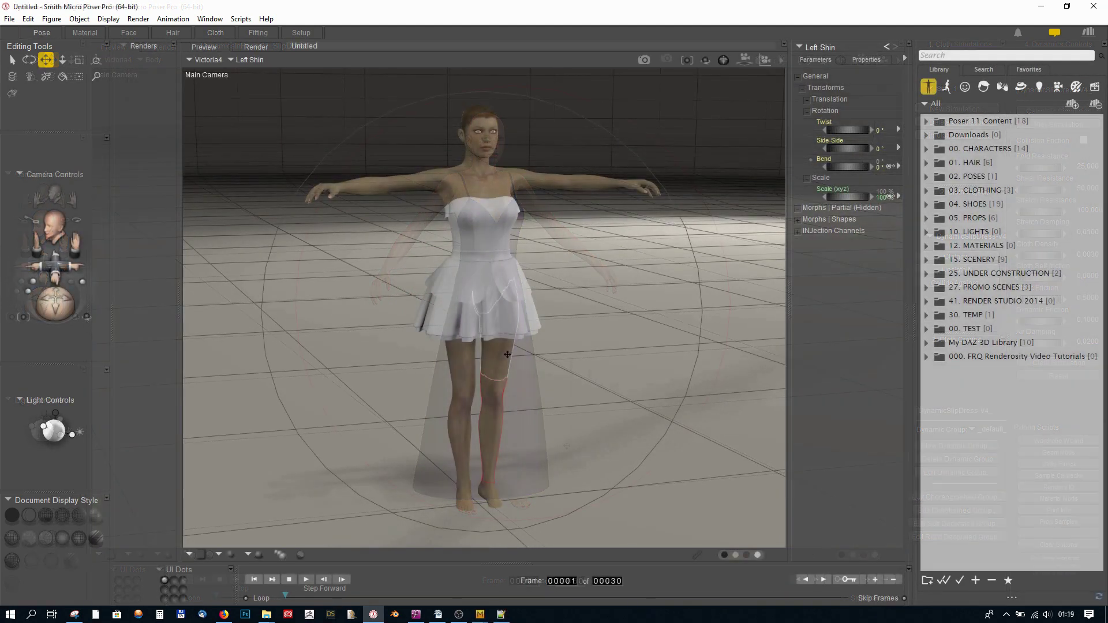
Swing Victoria4's left leg outward, select the left thigh, and reset playback to frame 1.
left_click_drag(508, 355, 702, 392)
left_click(473, 258)
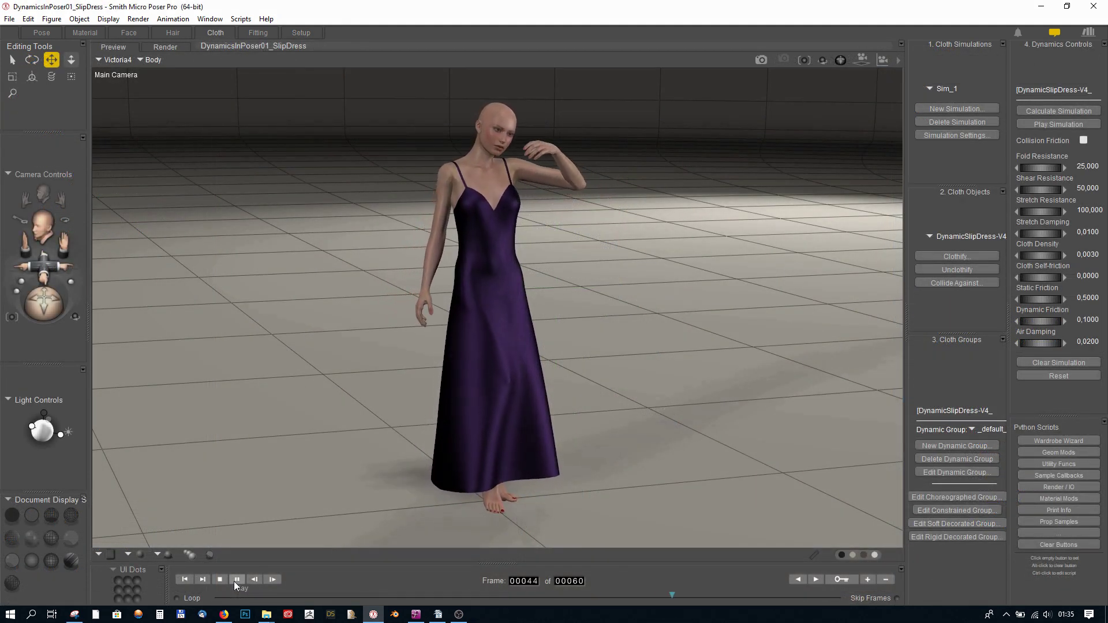
left_click(220, 580)
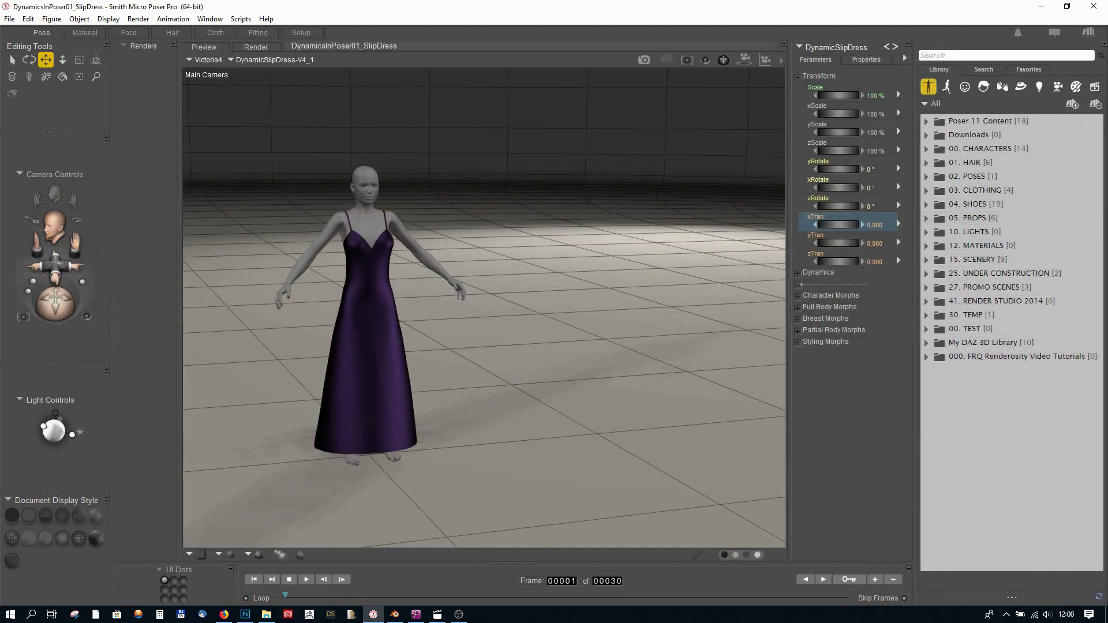
Slide the slip dress sideways off Victoria4 to an xTran of 1,514.
left_click_drag(839, 225, 931, 225)
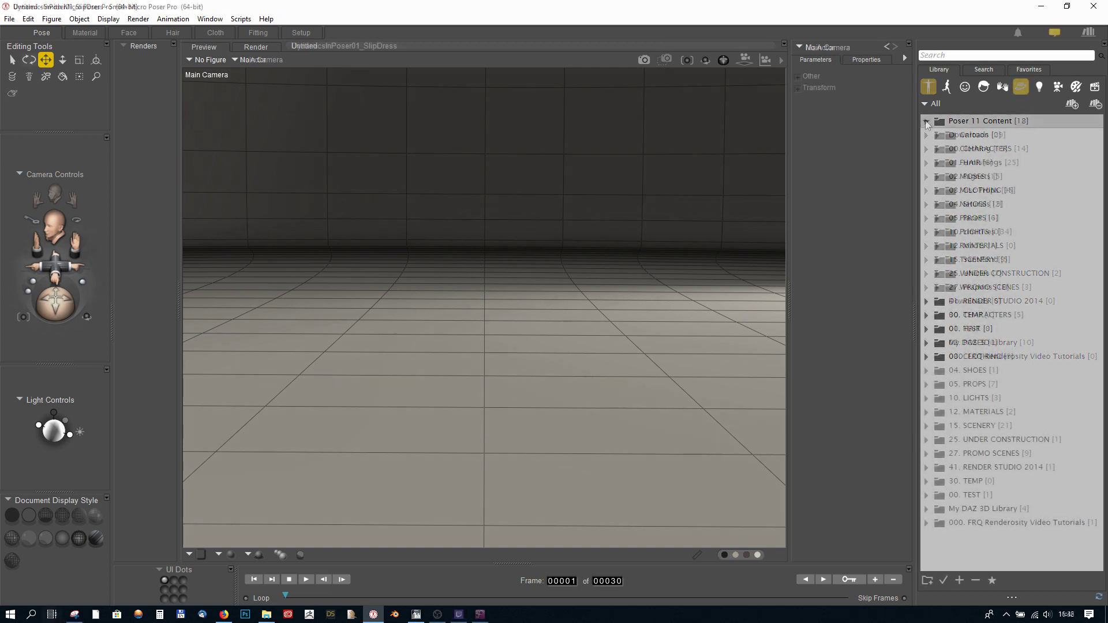
Add a box from Props > Primitives and set its Scale to 300%.
left_click(937, 232)
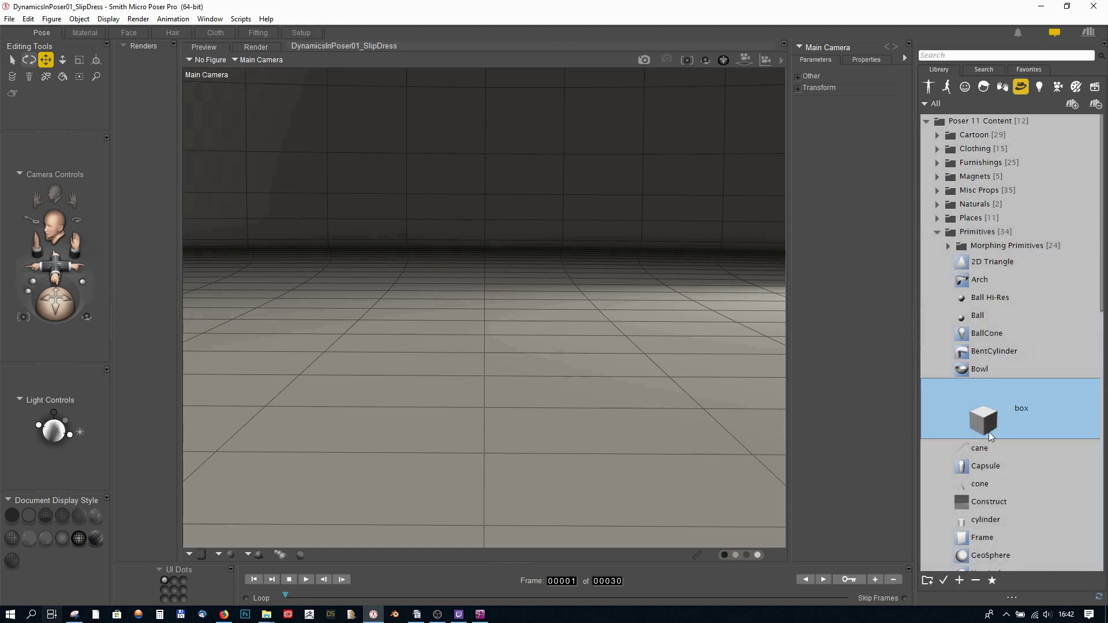
left_click(944, 581)
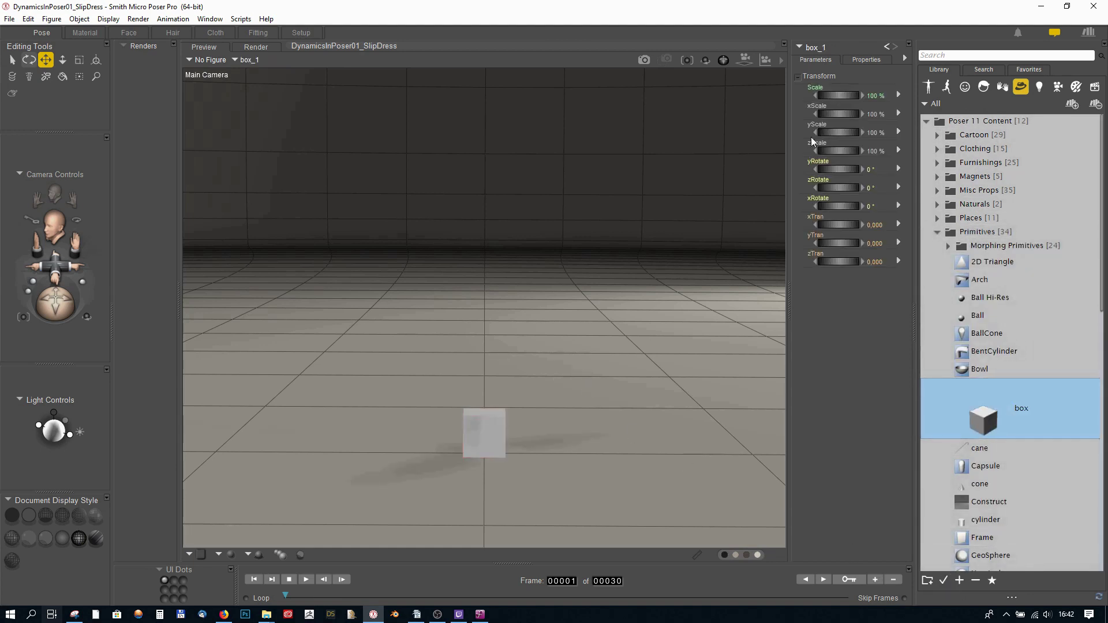
left_click(878, 95)
type("300")
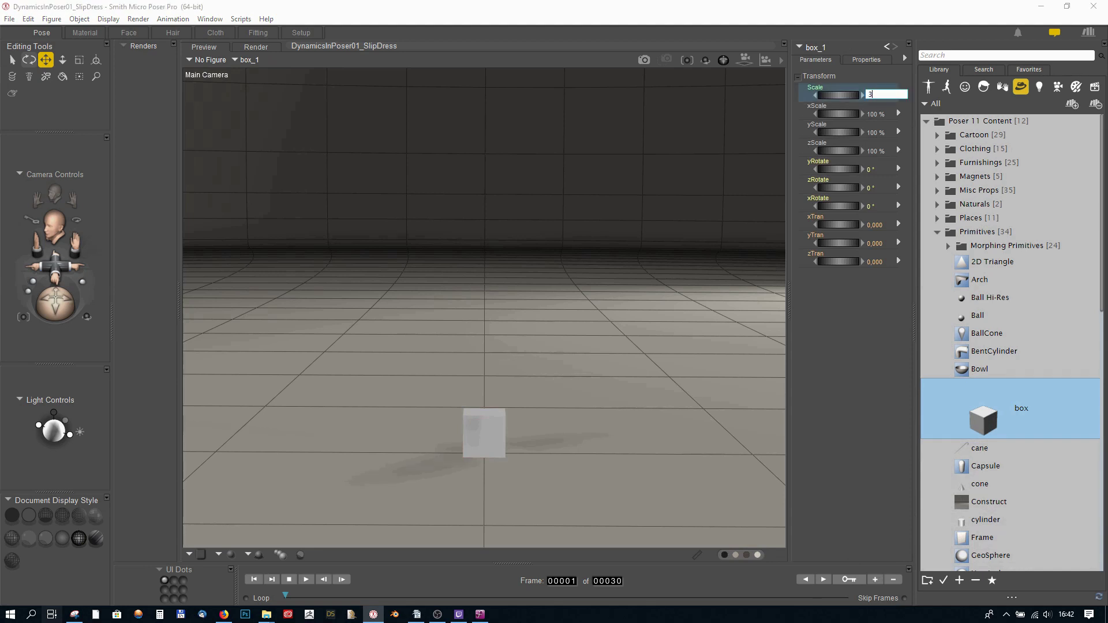
key("Return")
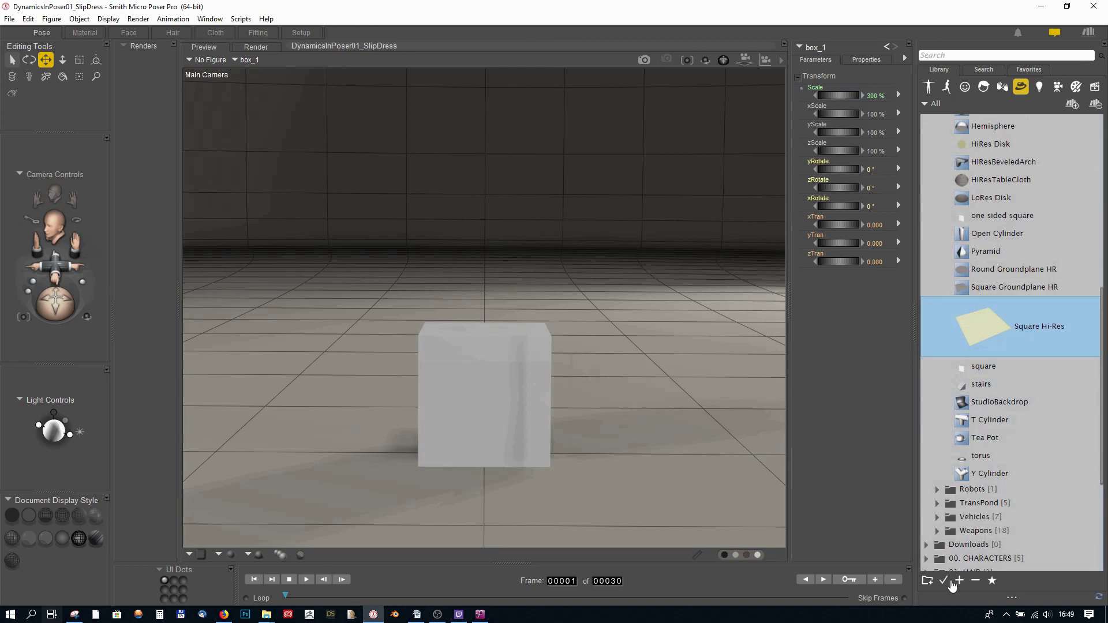
Raise a Square Hi-Res plane above the box, use Textured Lined display, and tilt the camera down.
left_click(947, 582)
left_click_drag(838, 244, 918, 244)
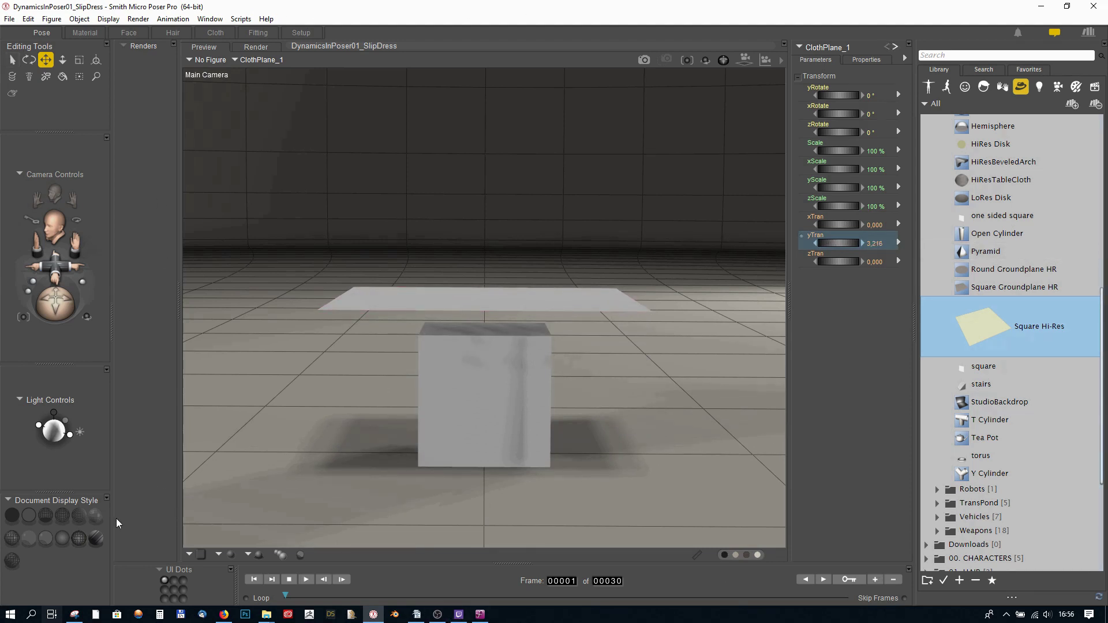
left_click(11, 560)
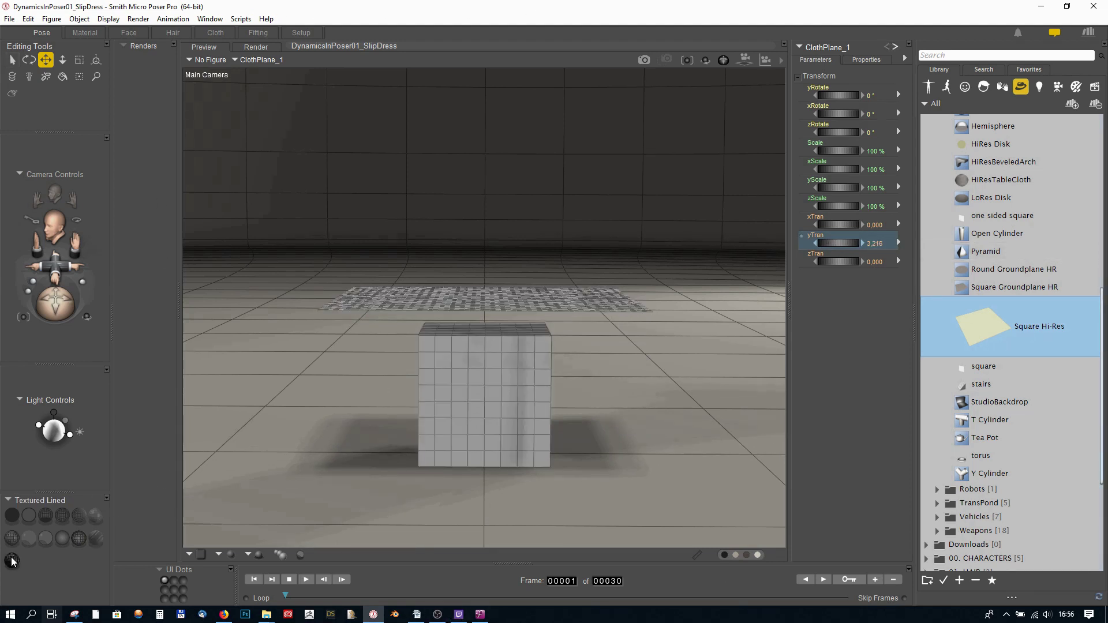
left_click_drag(63, 306, 66, 354)
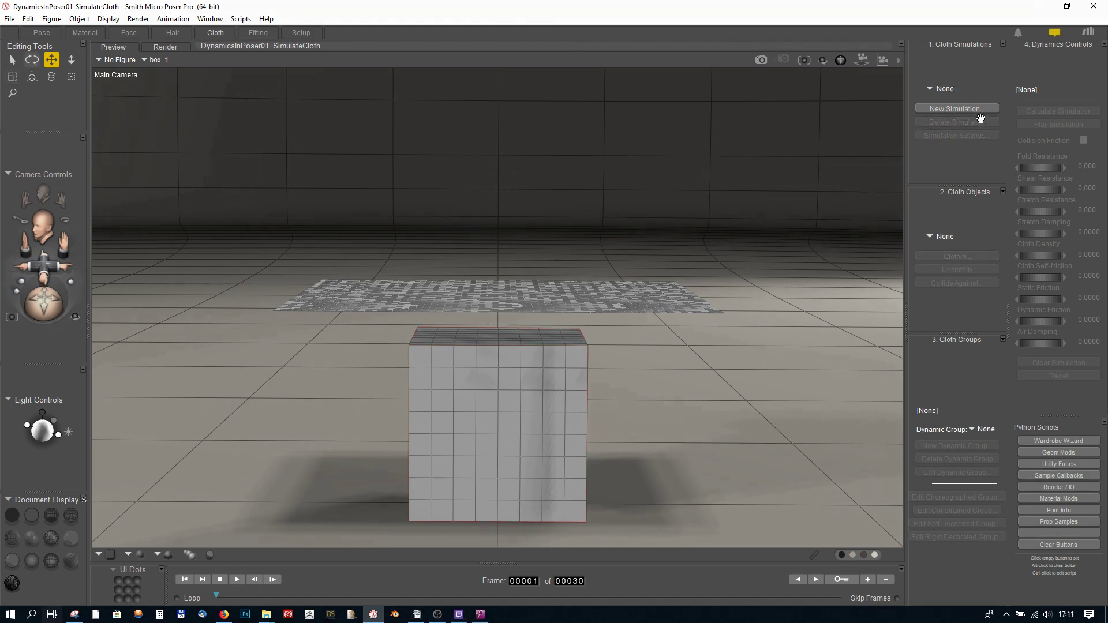
Create cloth simulation Sim_1 and pick Props > ClothPlane_1 as the object to clothify.
left_click(977, 110)
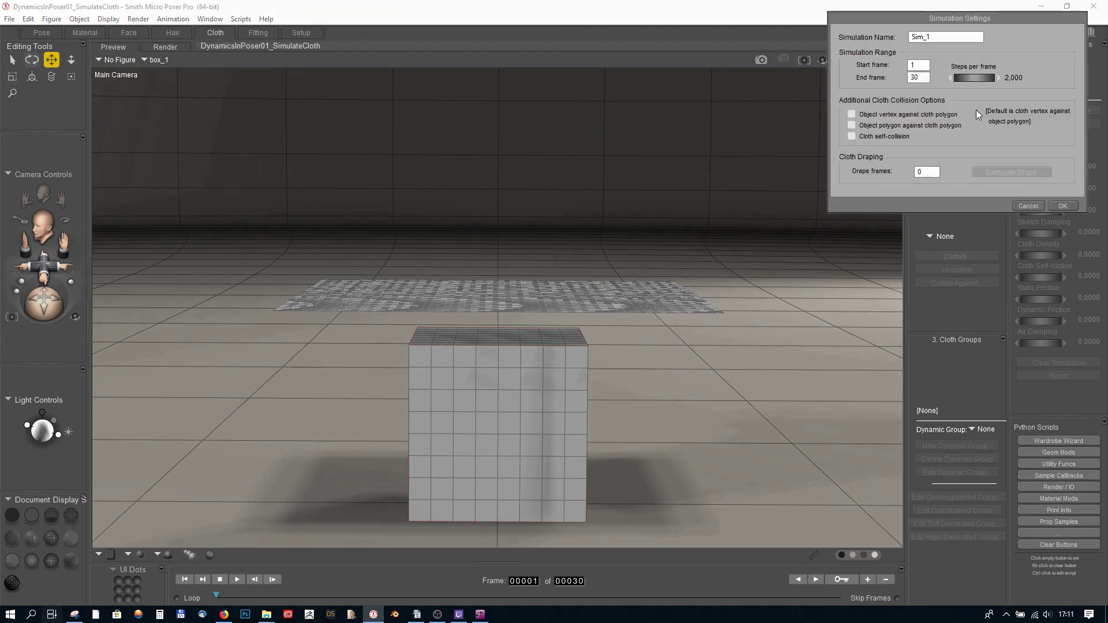
left_click(1060, 206)
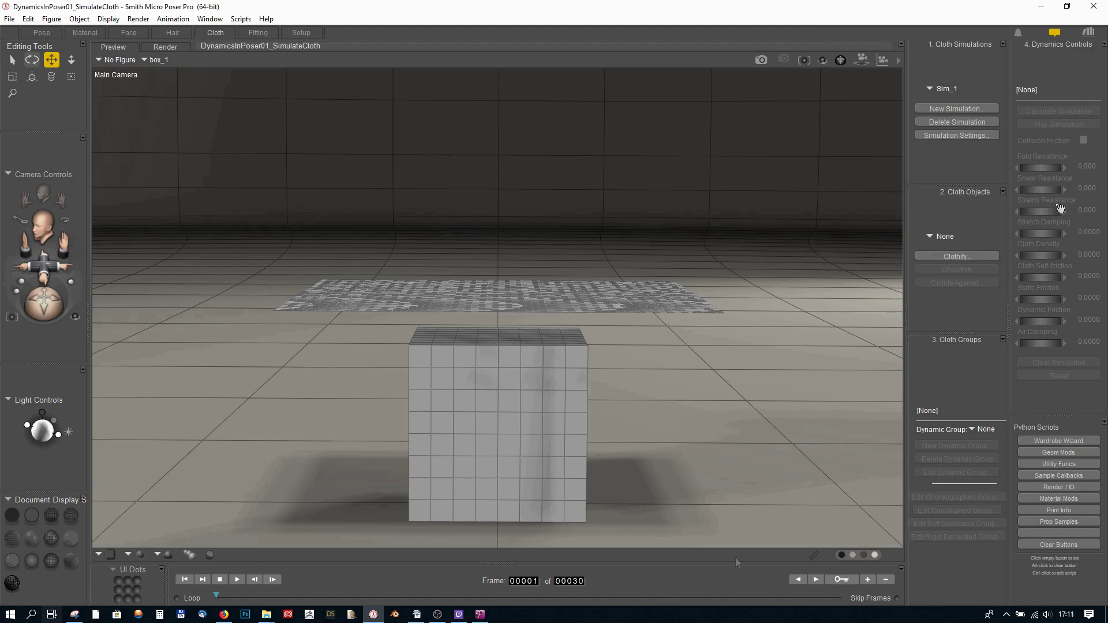
left_click(943, 257)
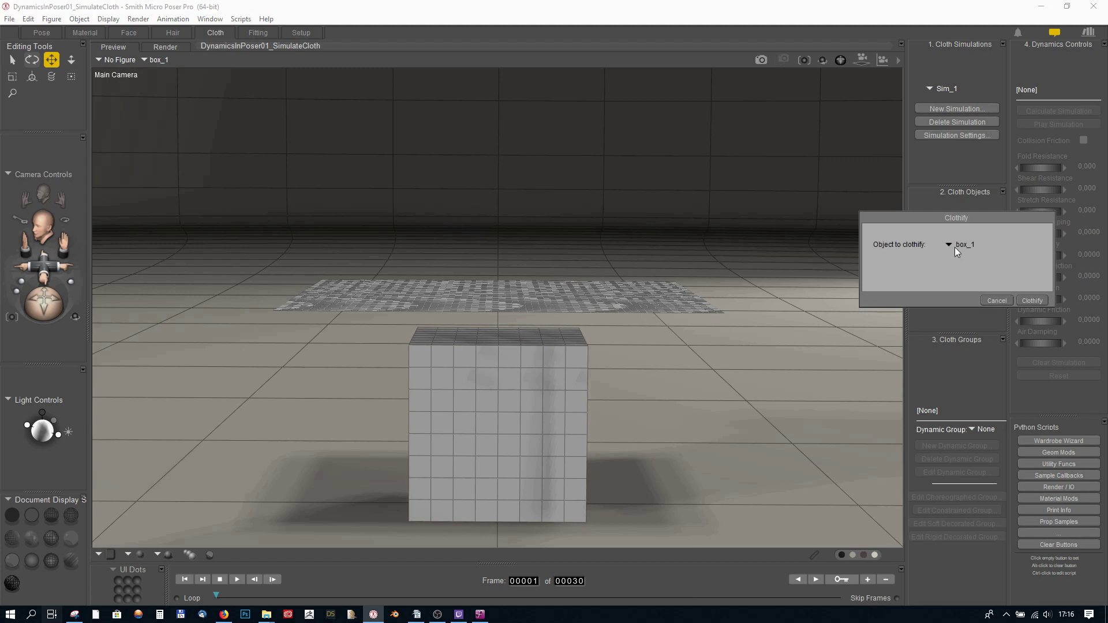
left_click(955, 247)
mouse_move(976, 247)
left_click(950, 260)
Clothify ClothPlane_1 and add box_1 as its collision object.
left_click(1043, 301)
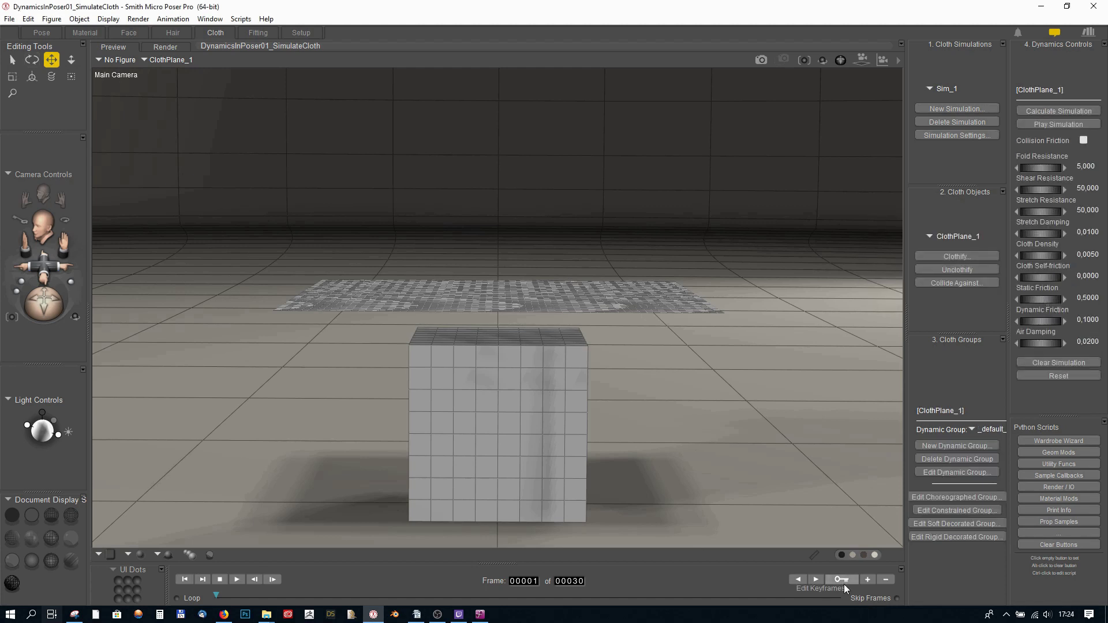
left_click(973, 283)
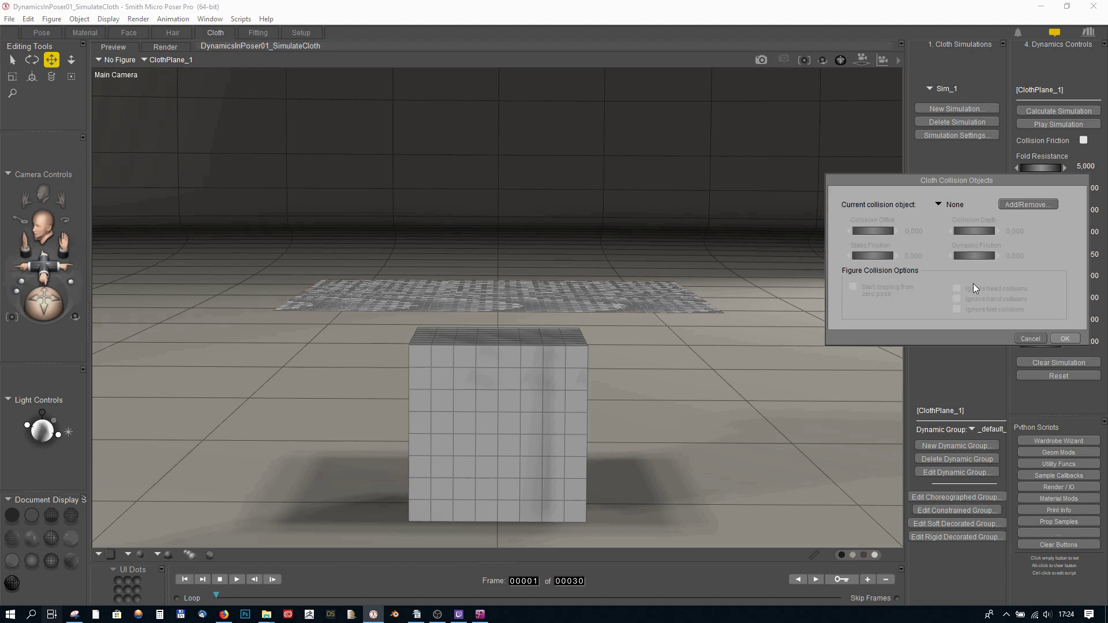
left_click(1017, 204)
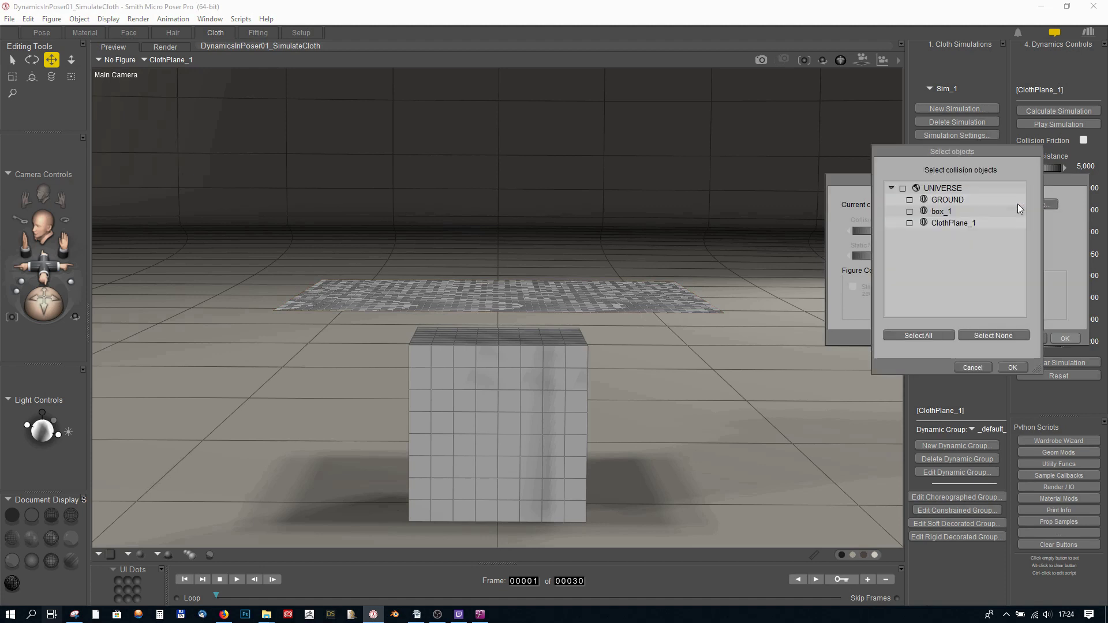
left_click(1012, 368)
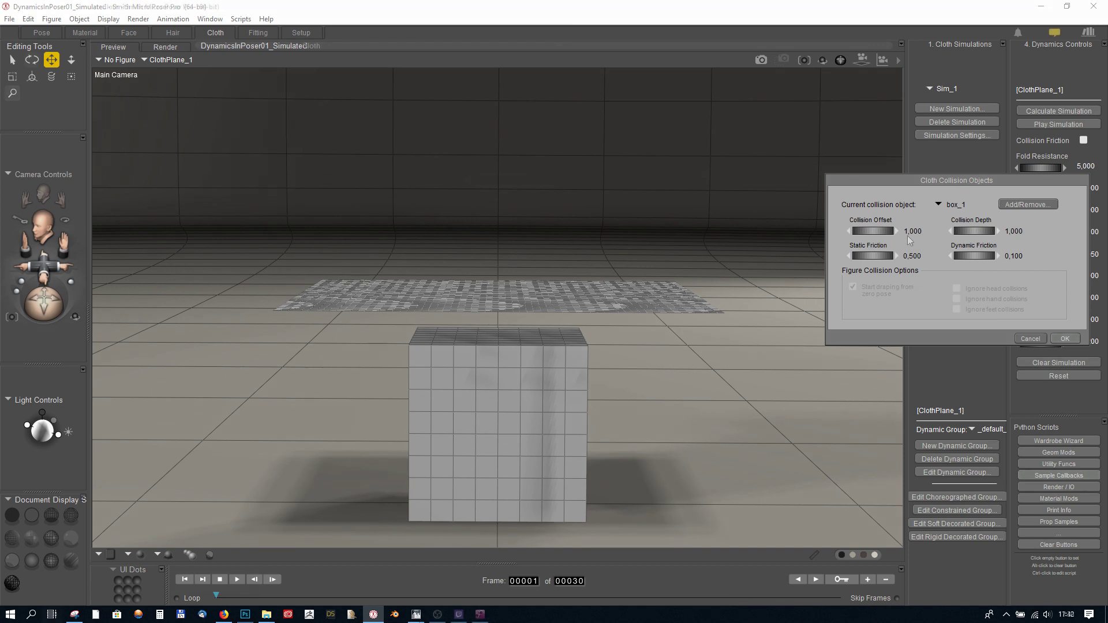
Set Collision Offset and Collision Depth both to 0.200.
left_click(912, 232)
type("0.200")
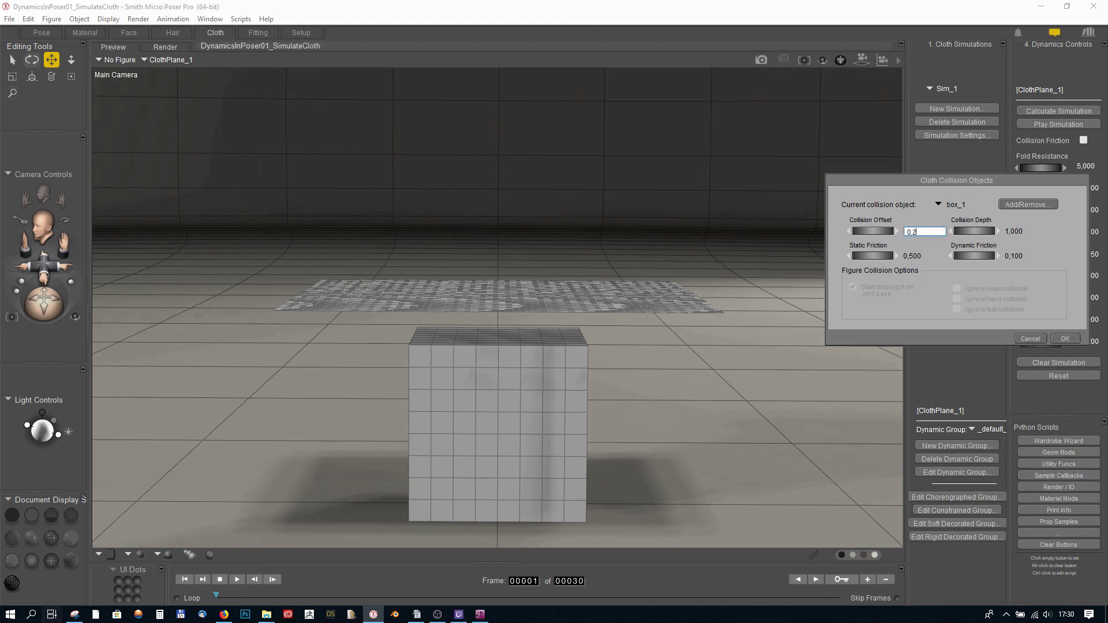
left_click(1011, 232)
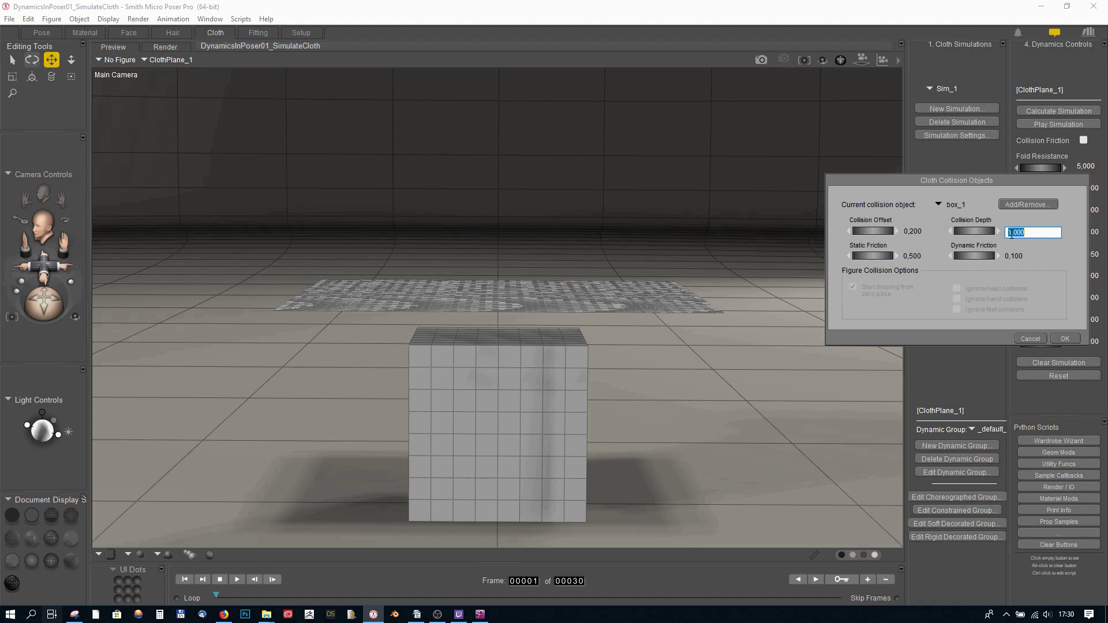
type("0,200")
key("Return")
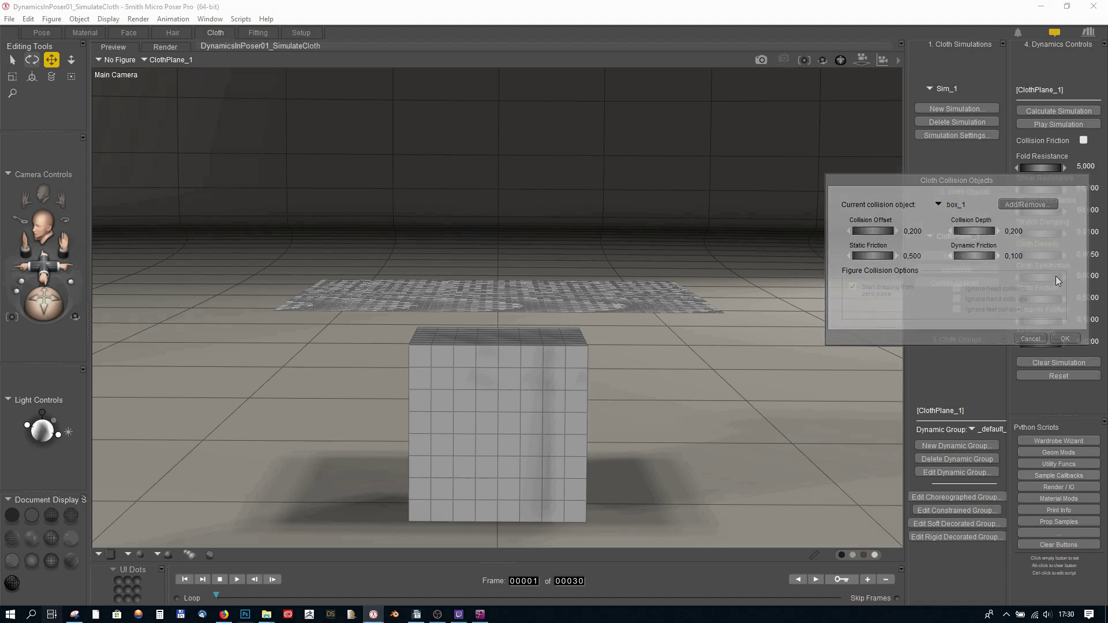
Confirm the box_1 collision settings and calculate the cloth simulation.
left_click(1061, 340)
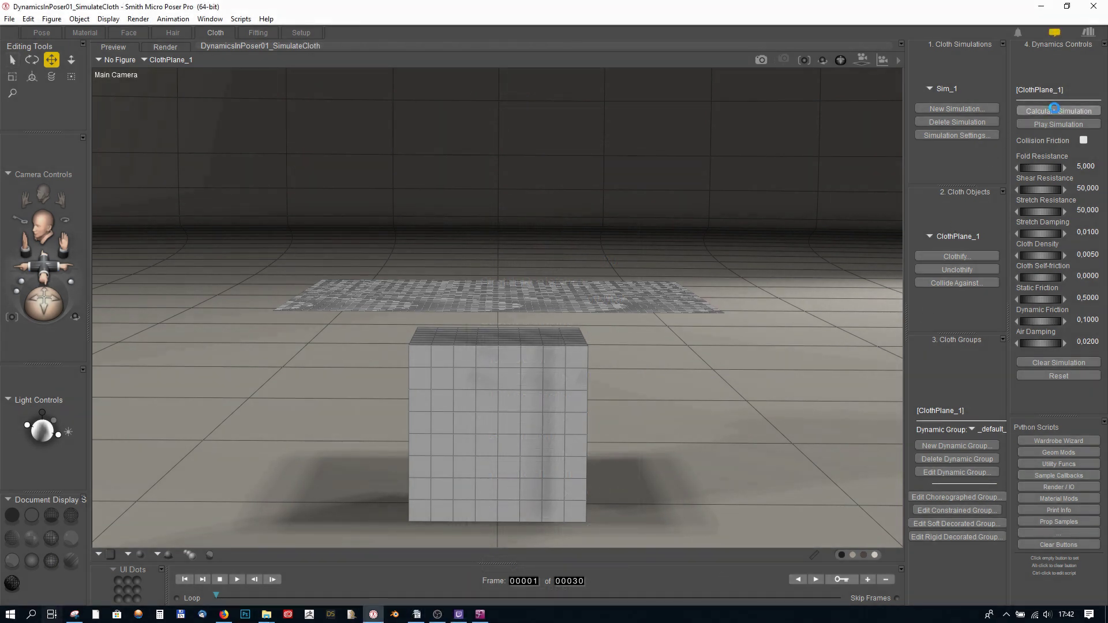
left_click(1054, 109)
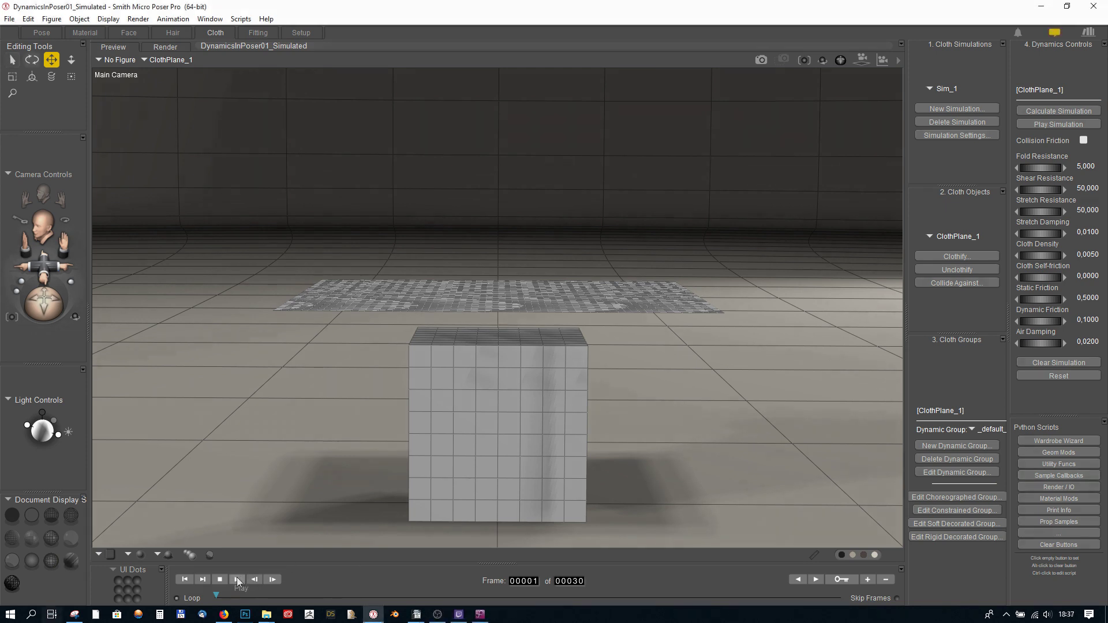
Play back the simulation to watch the cloth drape over the box.
left_click(237, 579)
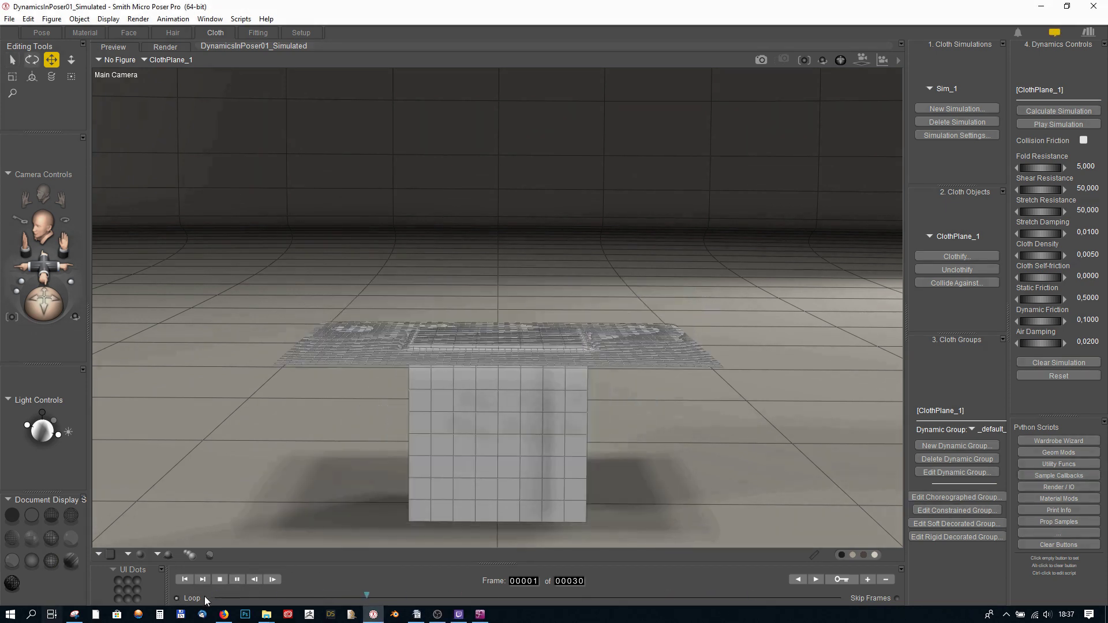